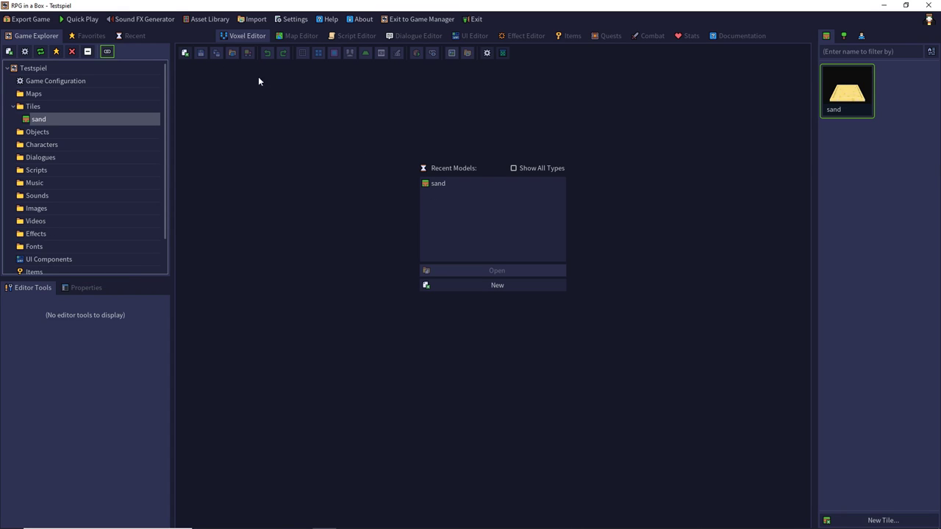
Create a new Map resource named 'startbereich' and open it for editing.
left_click(186, 53)
left_click(399, 243)
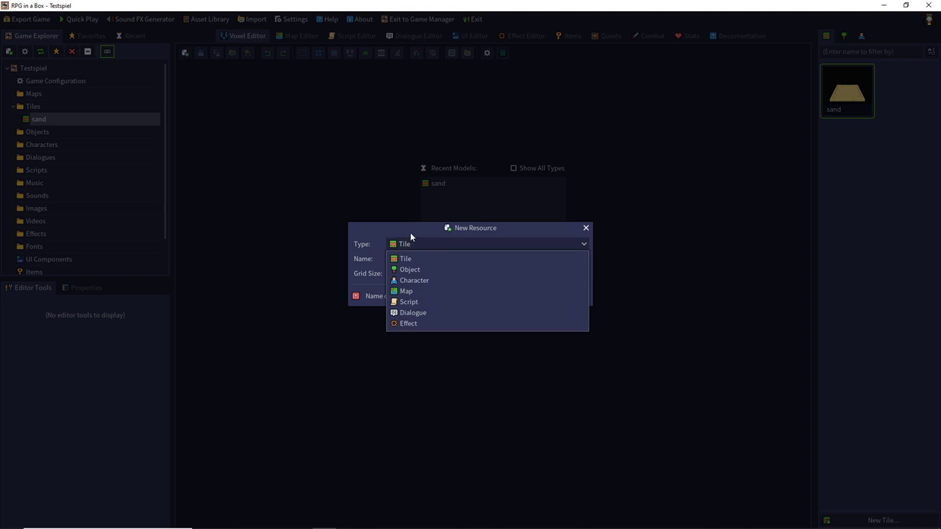
left_click(418, 291)
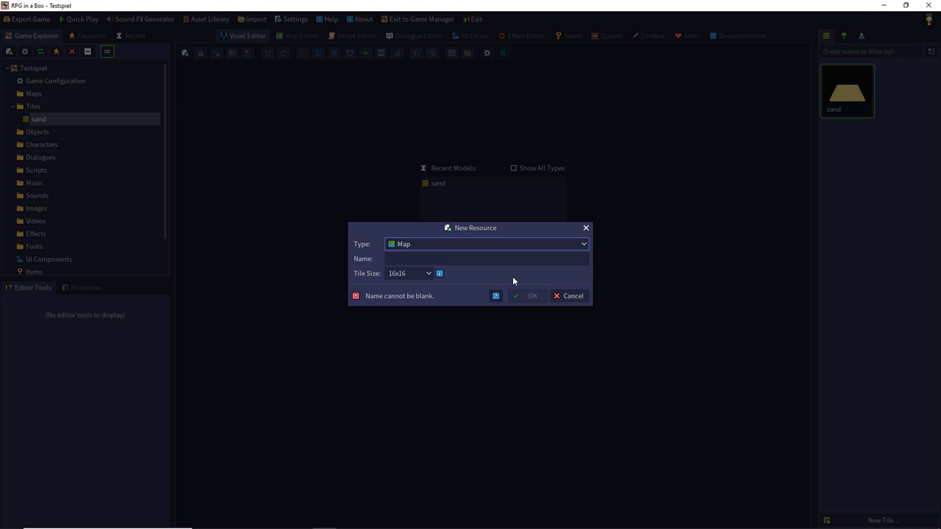
left_click(431, 258)
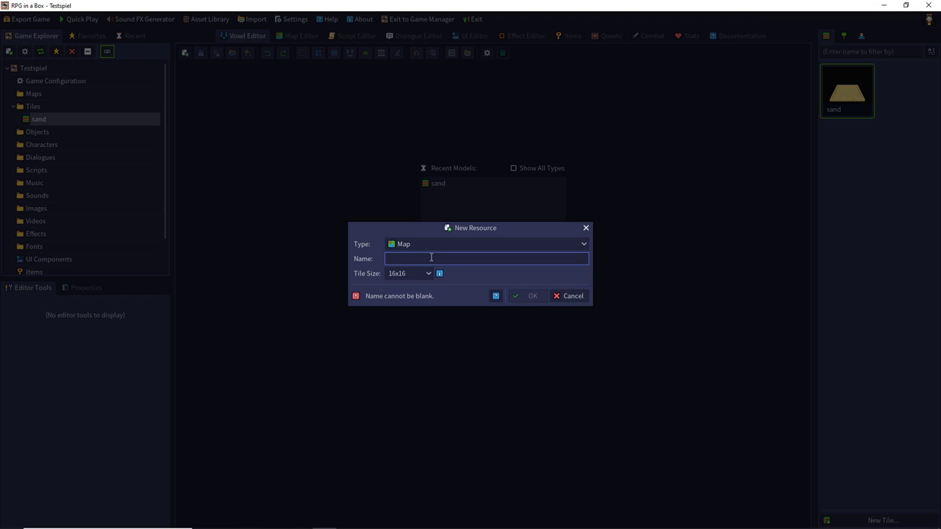
type("start")
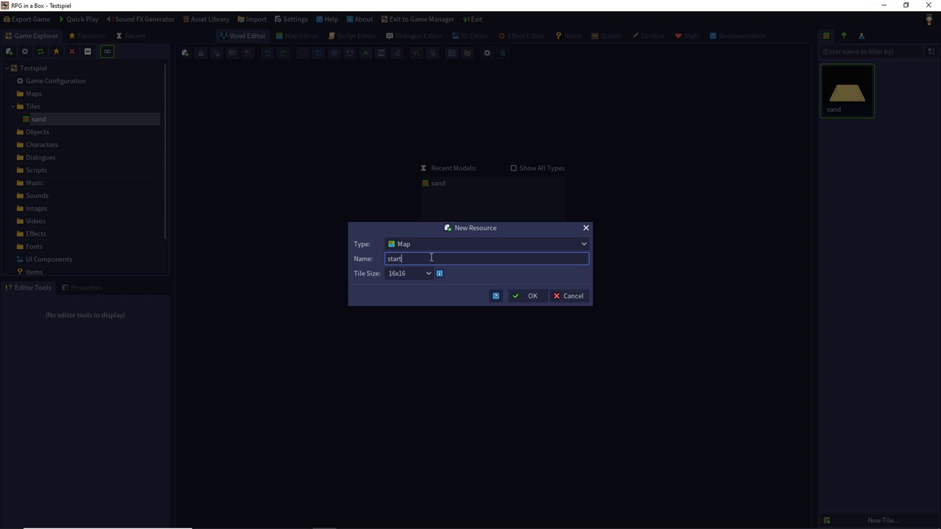
type("bereich")
left_click(531, 296)
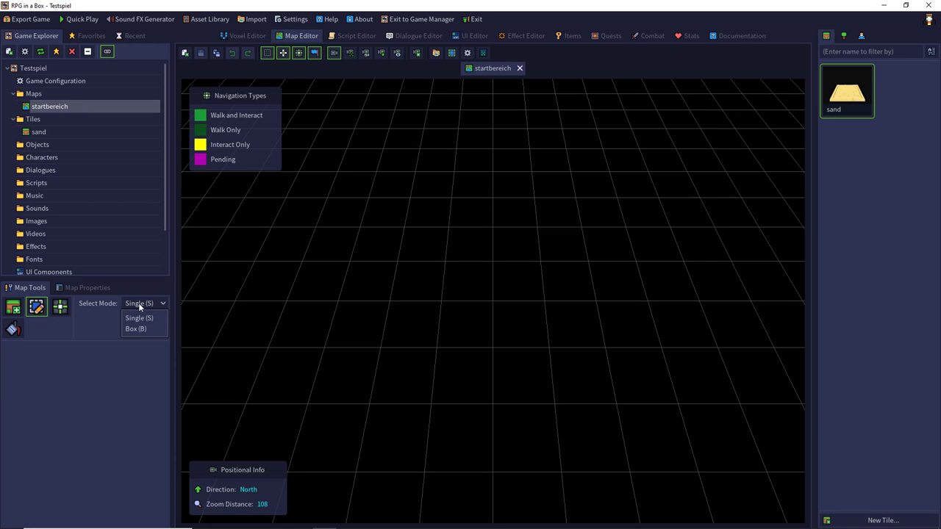
left_click(137, 318)
left_click_drag(202, 161, 212, 159)
left_click_drag(212, 159, 326, 152)
left_click(295, 19)
left_click(336, 159)
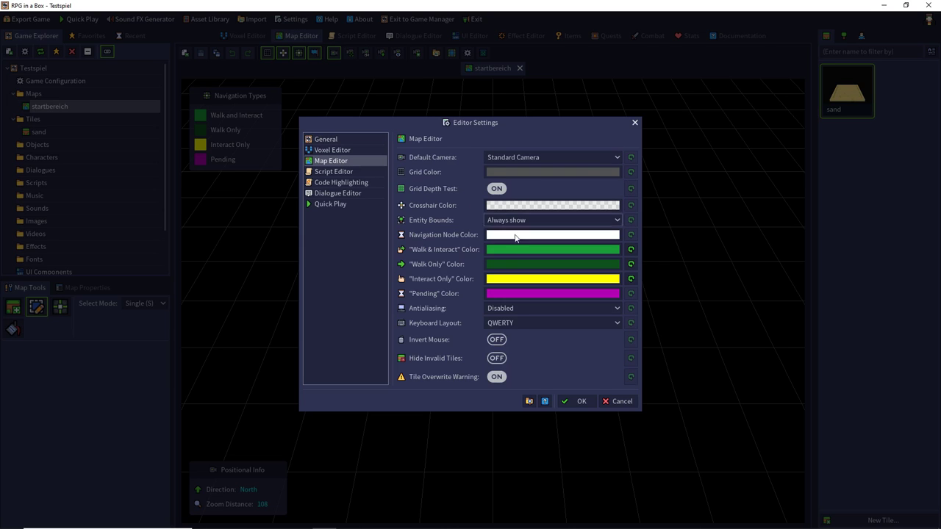
left_click(635, 123)
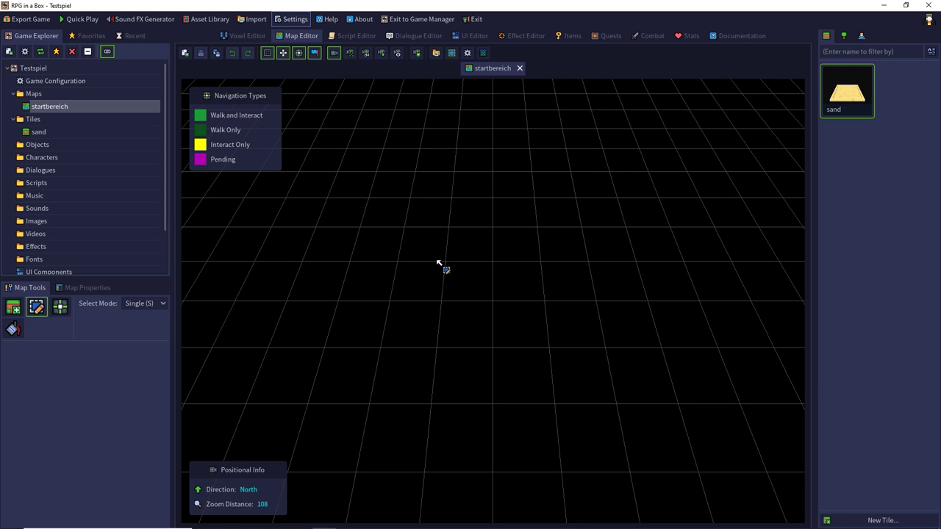
Switch the map to another camera mode and tilt the view down onto the grid.
middle_click_drag(441, 265, 438, 189)
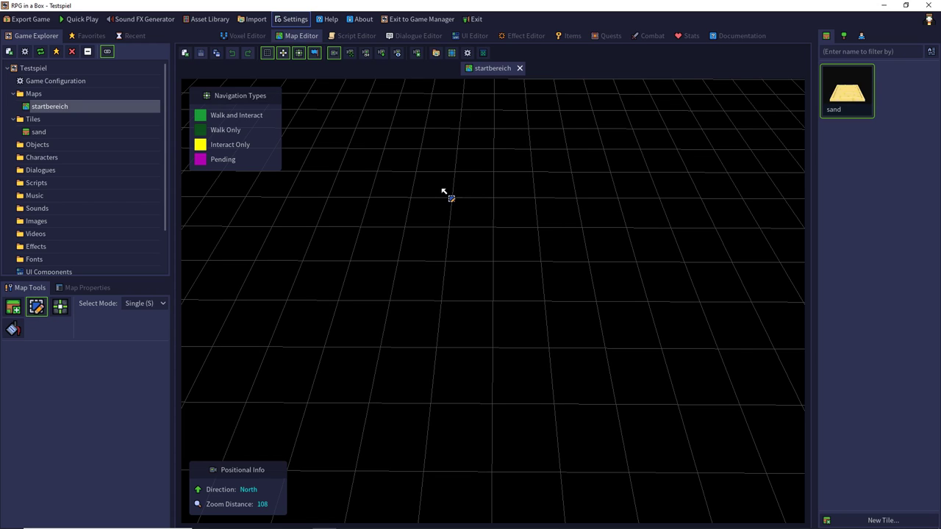
left_click(351, 52)
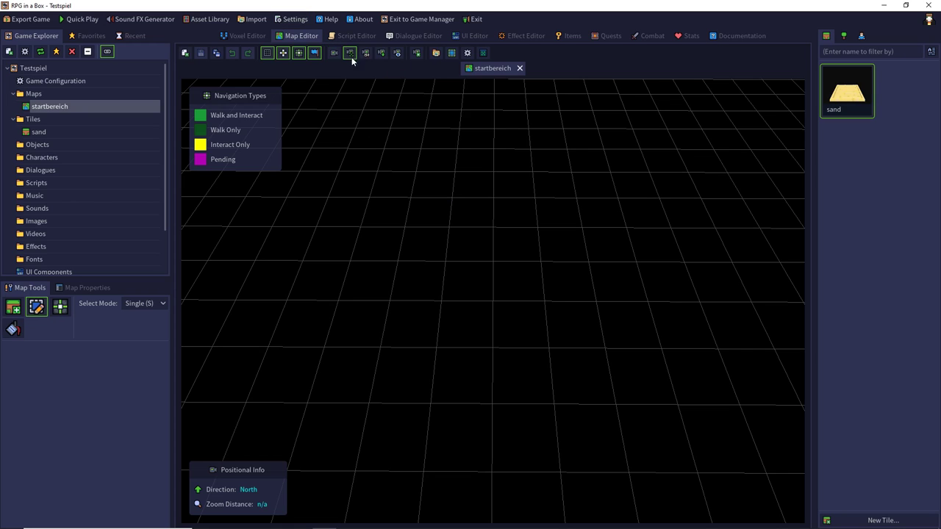
right_click_drag(456, 137, 446, 178)
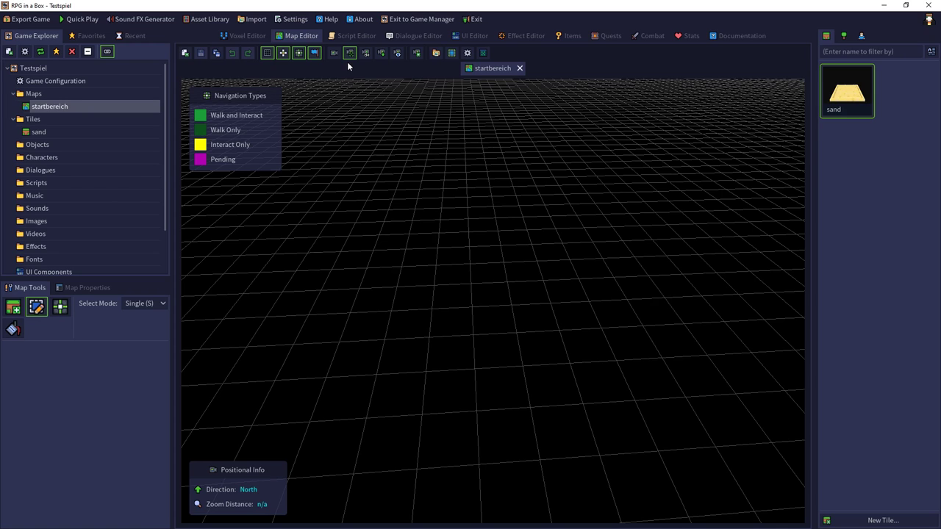
Pick the sand tile from the palette for placing in Box mode.
left_click(850, 92)
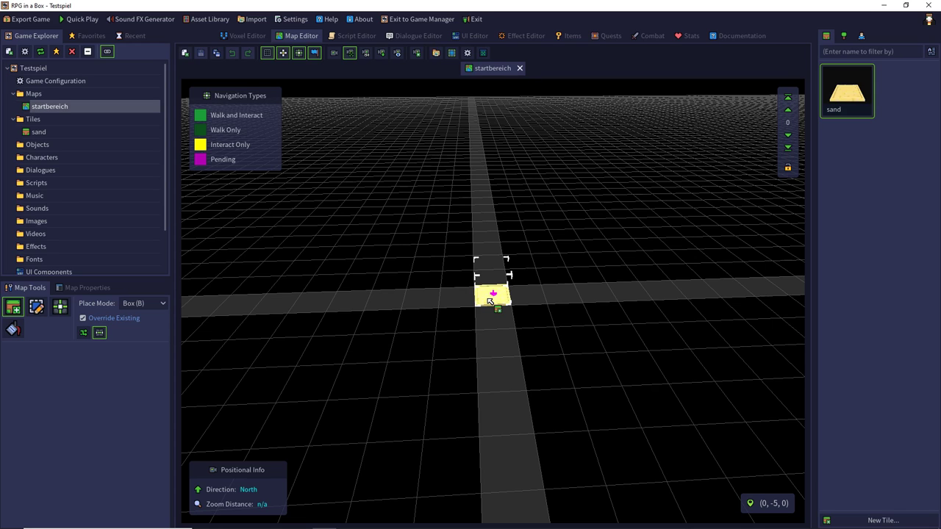
Lay several boxes of sand tiles around the origin, filling gaps until a large square is covered.
middle_click_drag(490, 302, 520, 452)
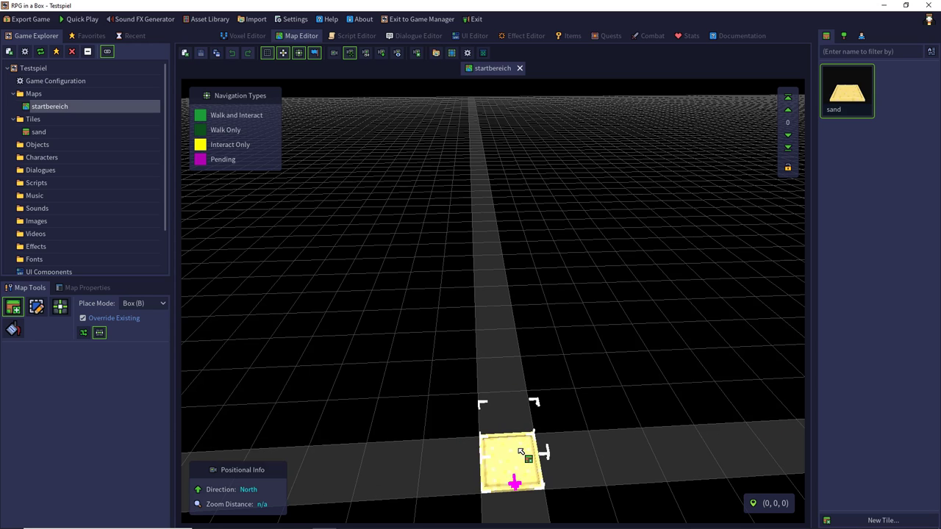
left_click_drag(521, 452, 354, 319)
key("s")
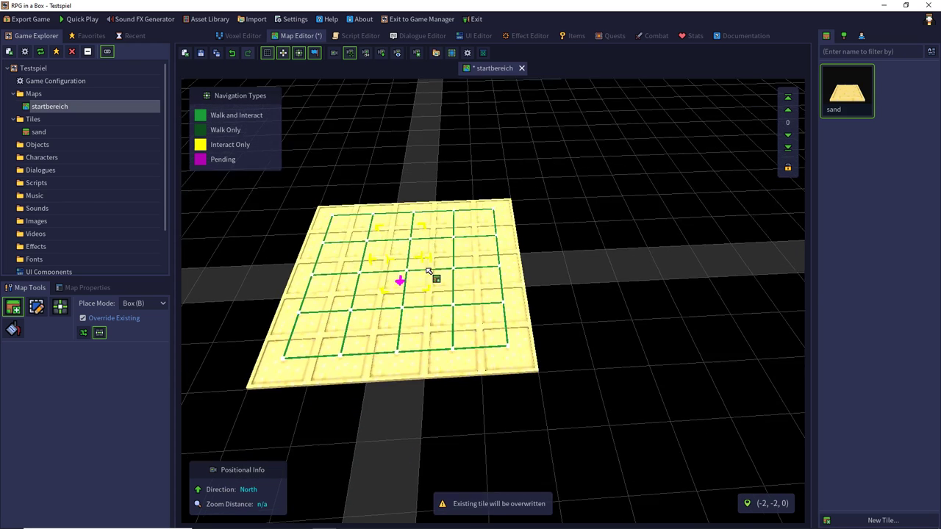
left_click_drag(511, 309, 667, 179)
key("s")
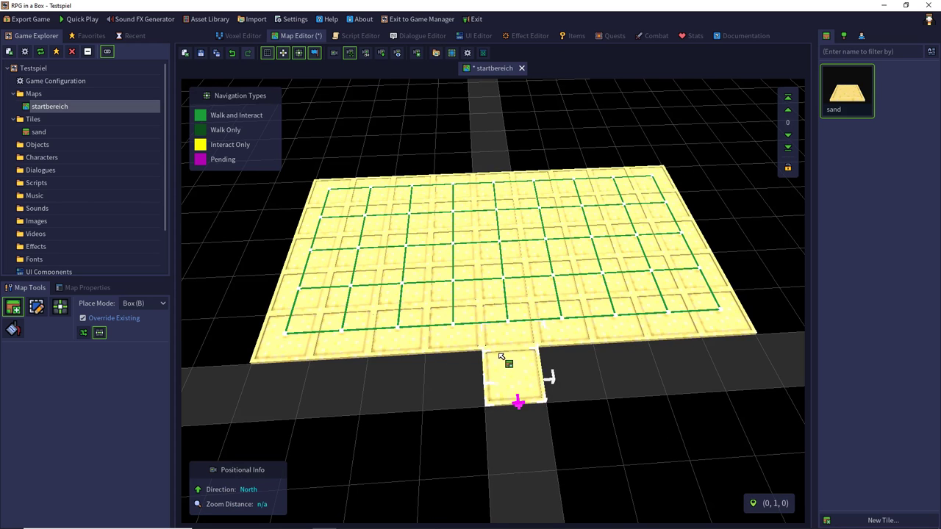
left_click_drag(519, 230, 294, 385)
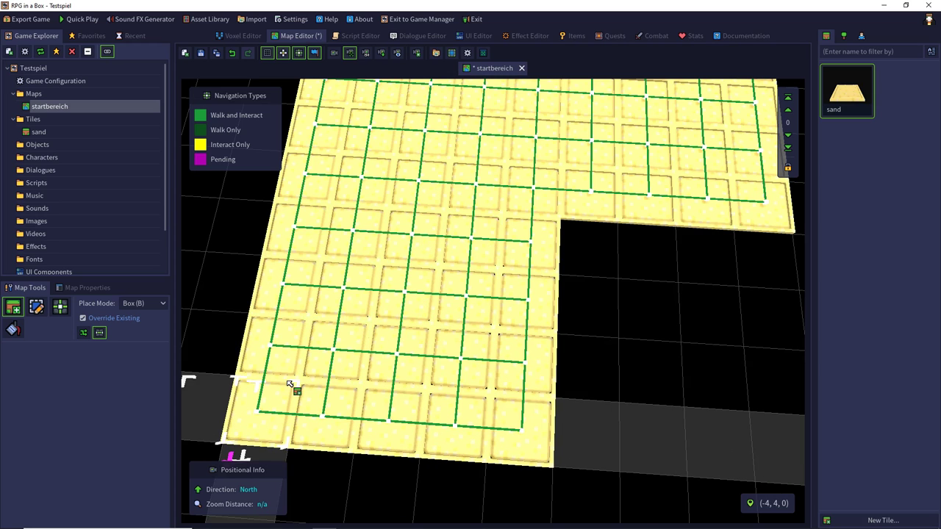
left_click_drag(584, 255, 771, 437)
scroll(637, 336, "down", 8)
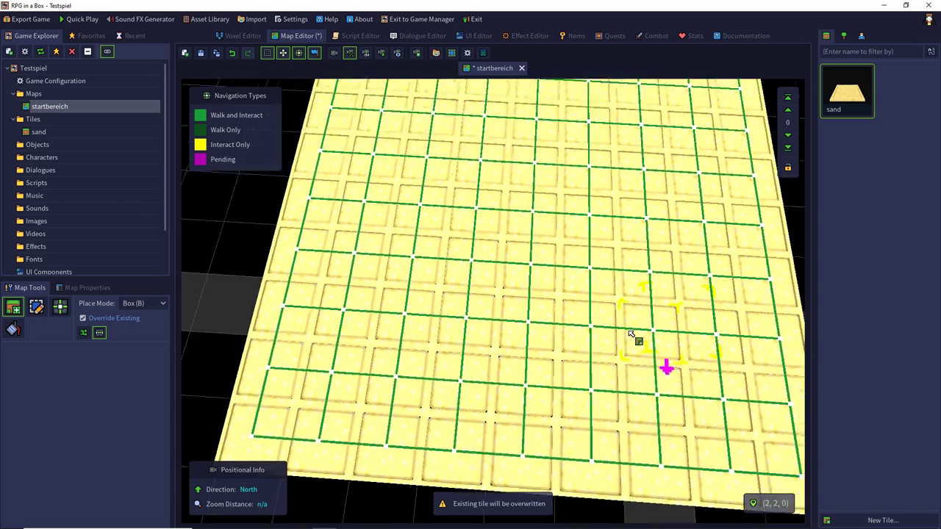
scroll(641, 302, "down", 3)
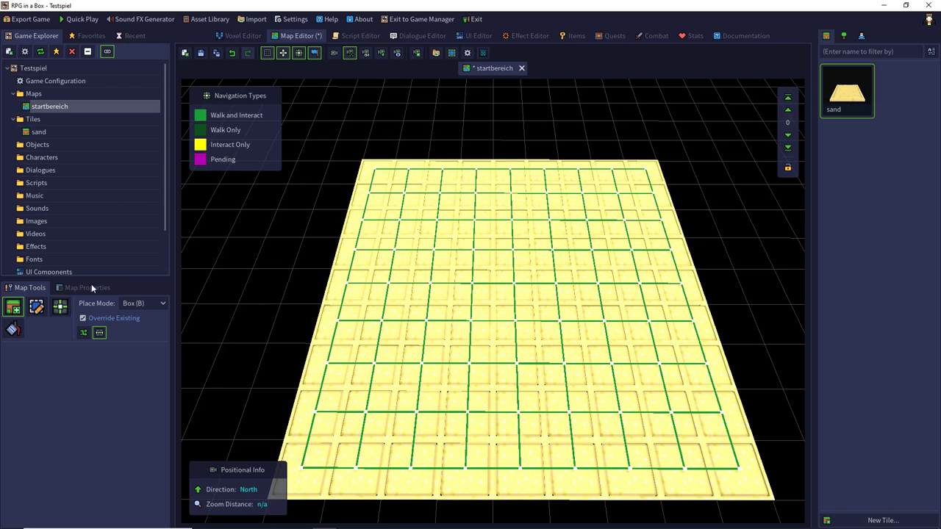
Switch to the Edit tool, look over the sand floor, and save the map.
left_click(36, 308)
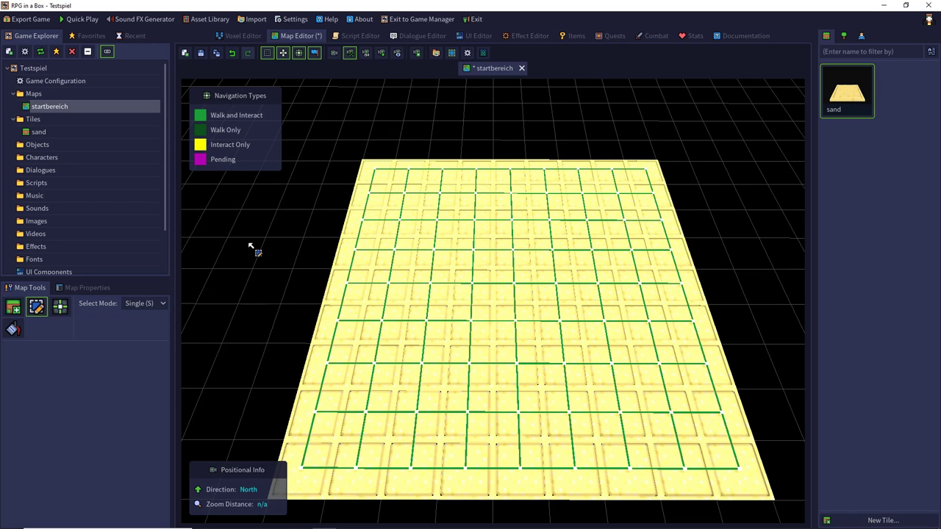
right_click_drag(275, 231, 357, 242)
scroll(369, 247, "up", 5)
scroll(300, 237, "down", 8)
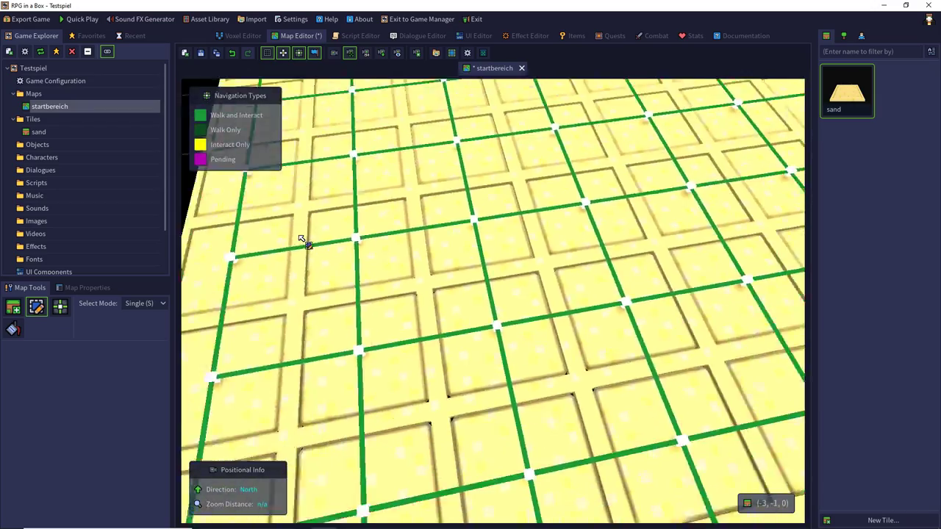
right_click_drag(280, 242, 279, 243)
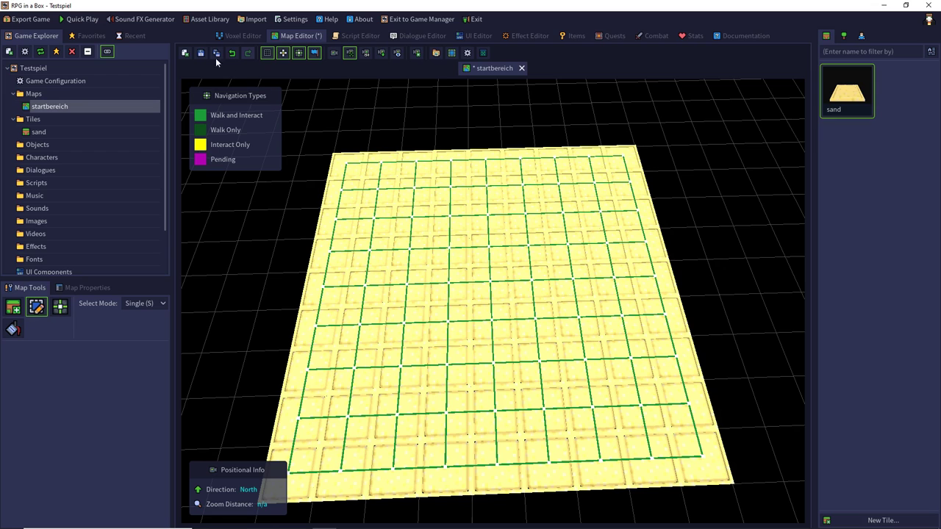
left_click(201, 53)
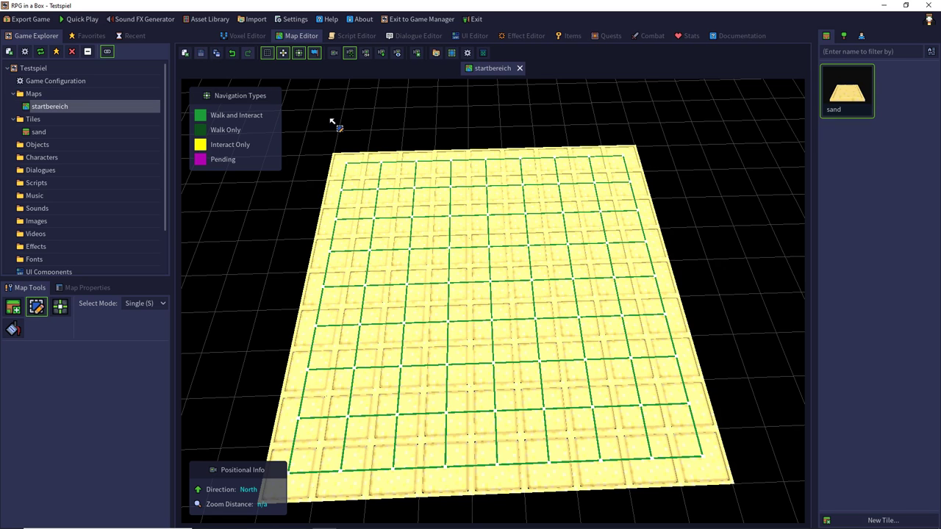